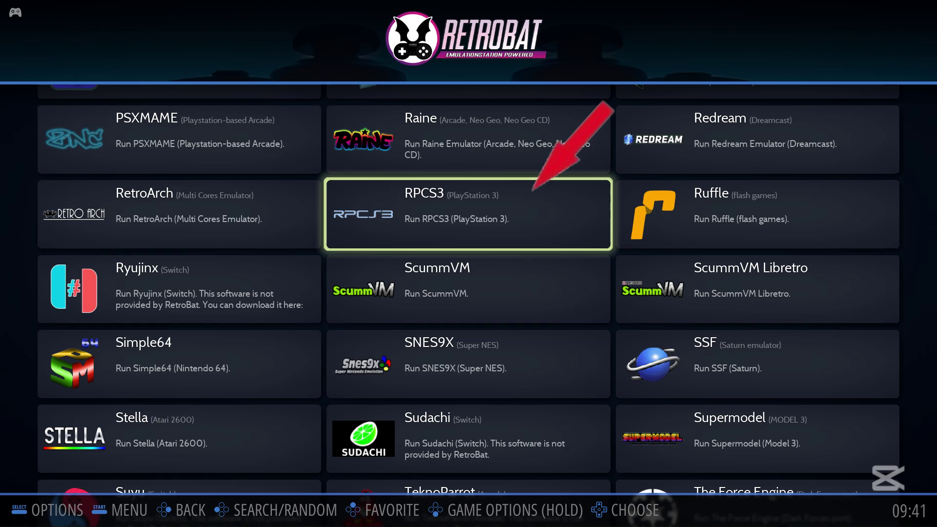
Launch the RPCS3 PlayStation 3 emulator so the missing-emulator install offer appears
{"action": "key", "text": "Return"}
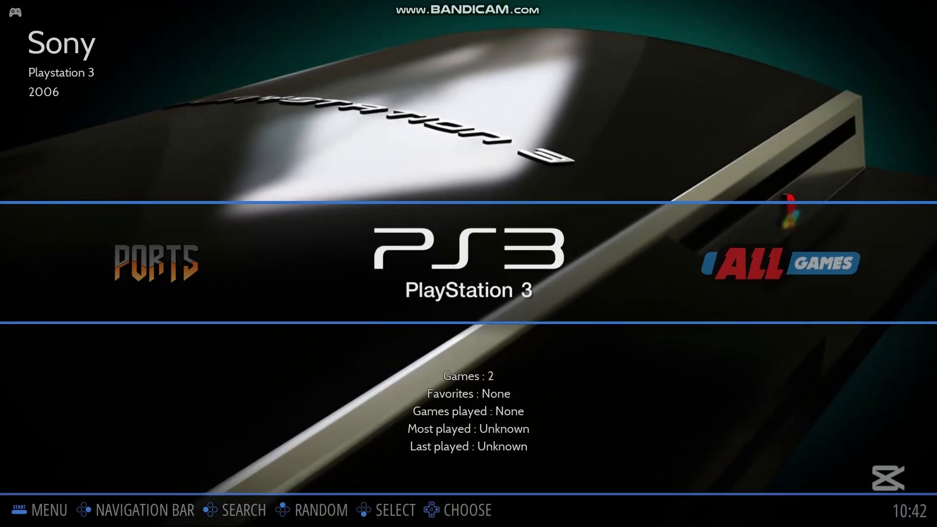
Enter the PlayStation 3 list and browse between Prince of Persia Classic and Amazing Spider-Man 2
{"action": "key", "text": "Return"}
{"action": "key", "text": "Right"}
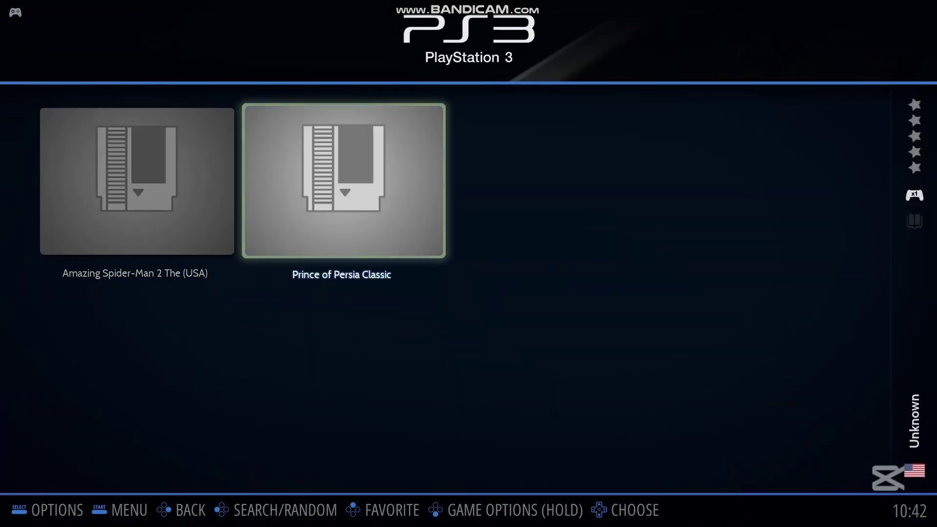
{"action": "key", "text": "Left"}
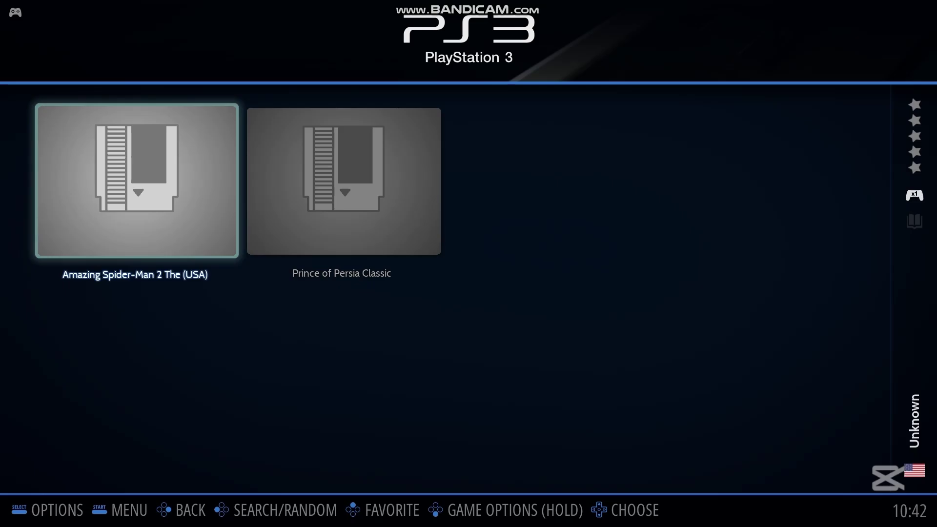
From the main menu, open the scraper's Systems Included list
{"action": "key", "text": "Escape"}
{"action": "key", "text": "F1"}
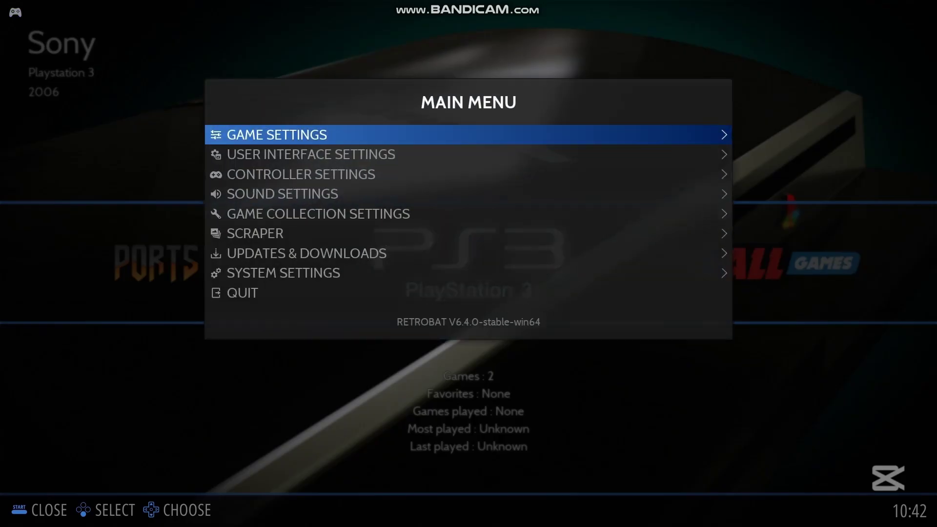
{"action": "key", "text": "Down"}
{"action": "key", "text": "Down"}
{"action": "key", "text": "Down"}
{"action": "key", "text": "Down"}
{"action": "key", "text": "Down"}
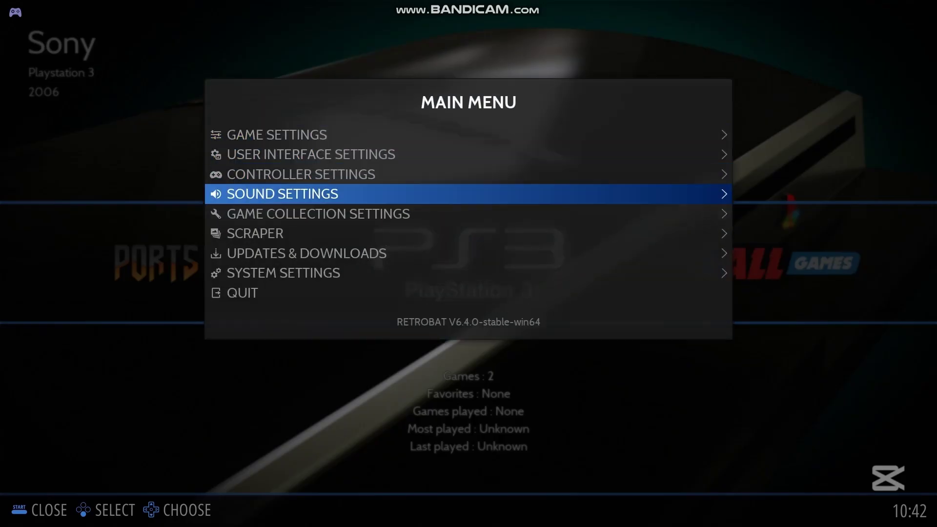
{"action": "key", "text": "Return"}
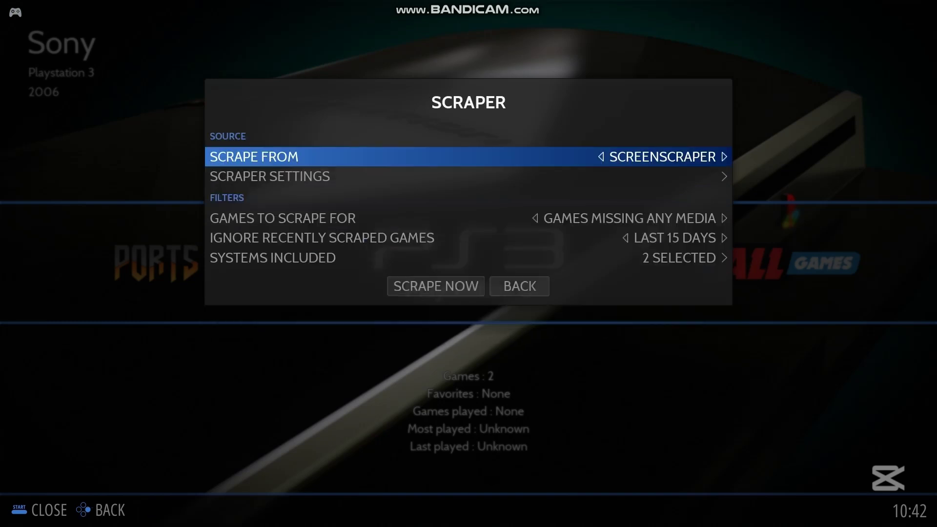
{"action": "key", "text": "Down"}
{"action": "key", "text": "Down"}
{"action": "key", "text": "Down"}
{"action": "key", "text": "Down"}
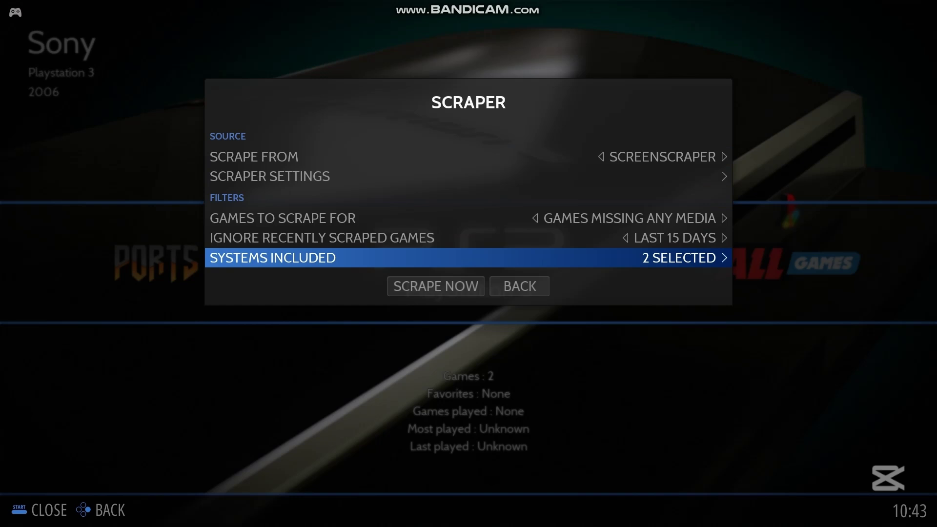
{"action": "key", "text": "Return"}
Include only PlayStation 3 and run Scrape Now
{"action": "key", "text": "Return"}
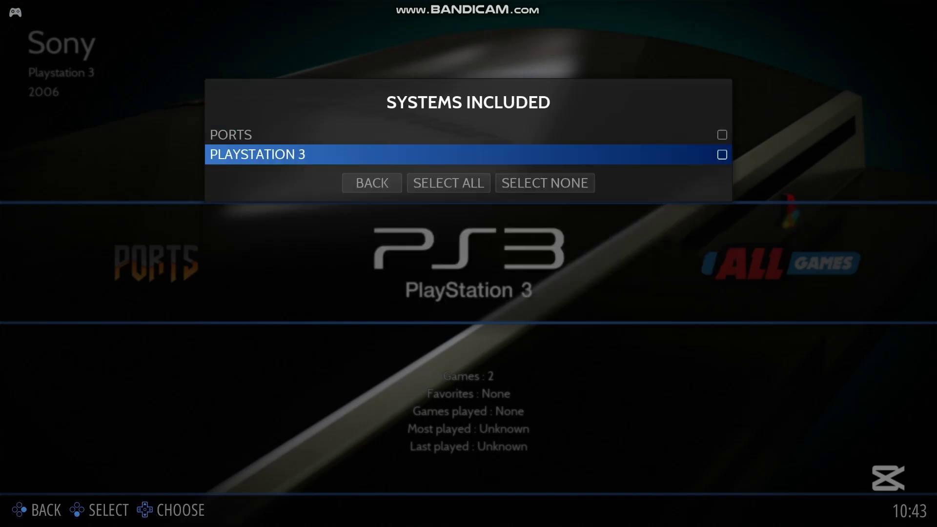
{"action": "key", "text": "Return"}
{"action": "key", "text": "Down"}
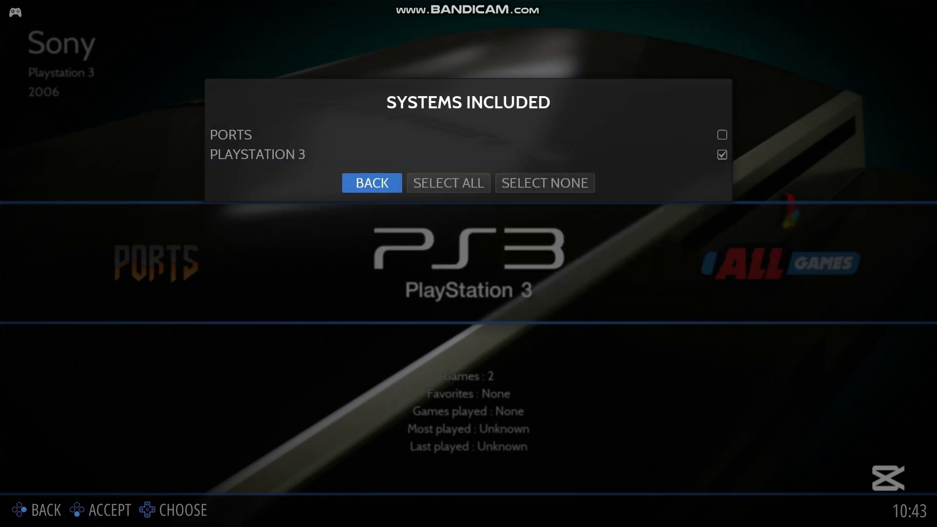
{"action": "key", "text": "Return"}
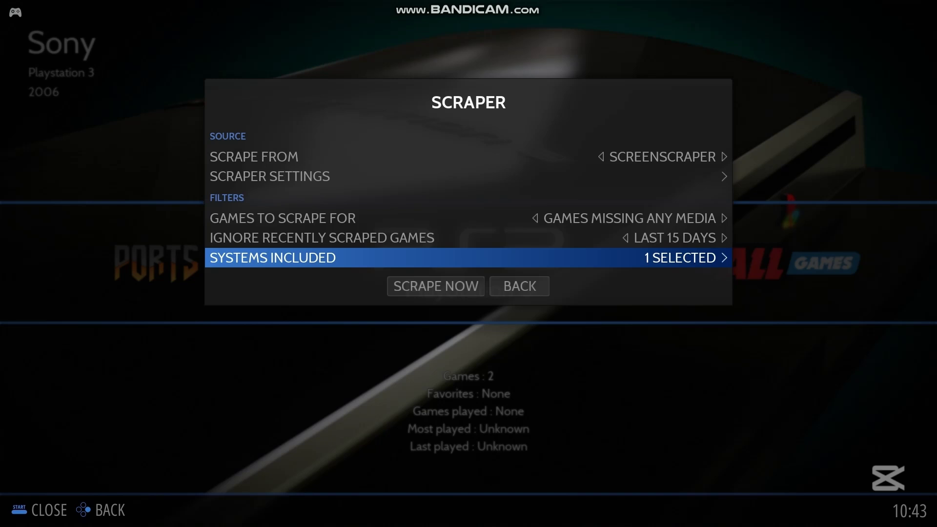
{"action": "key", "text": "Down"}
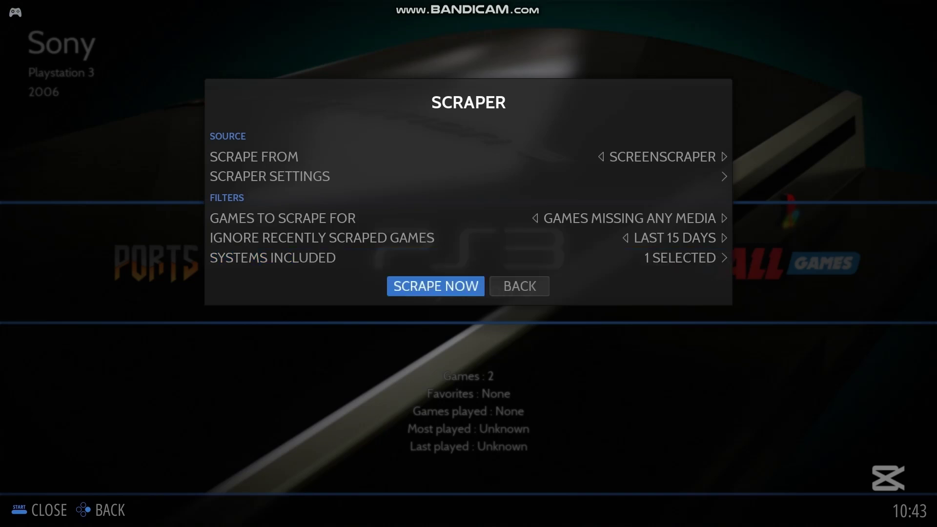
{"action": "key", "text": "Return"}
{"action": "key", "text": "Up"}
{"action": "key", "text": "Up"}
{"action": "key", "text": "Up"}
{"action": "key", "text": "Up"}
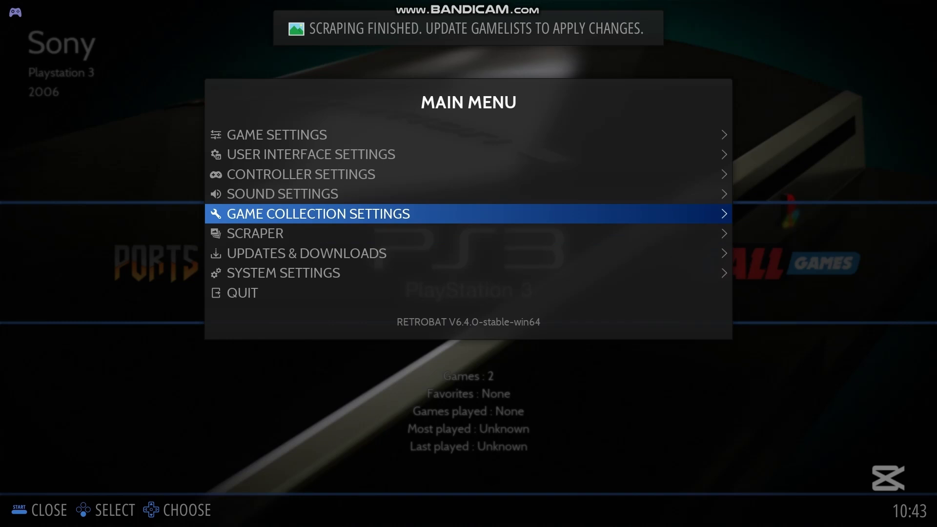
Update Gamelists under Game Settings, answer Yes, then select Prince of Persia Classic
{"action": "key", "text": "Up"}
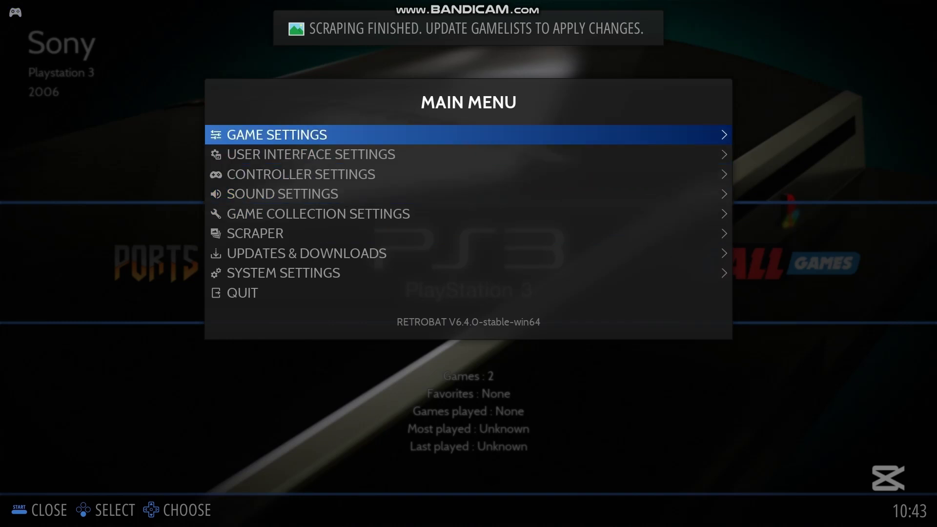
{"action": "key", "text": "Return"}
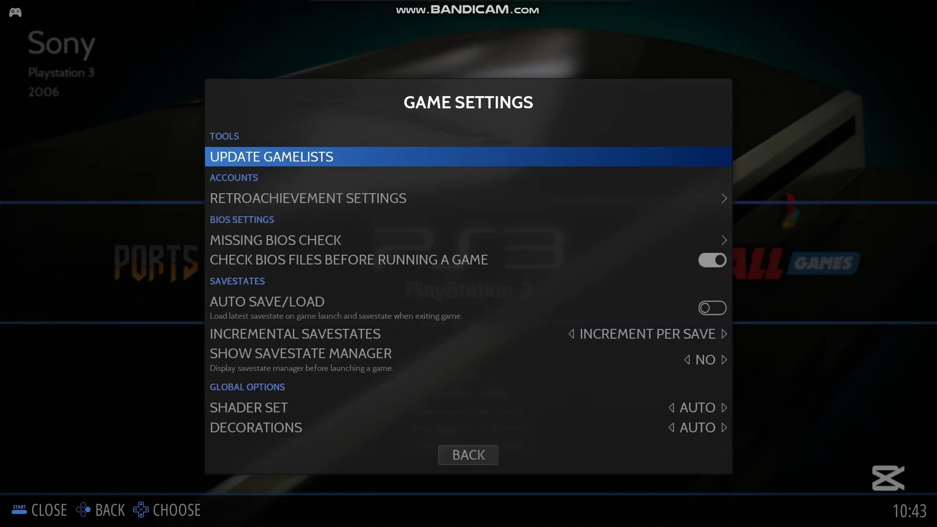
{"action": "key", "text": "Return"}
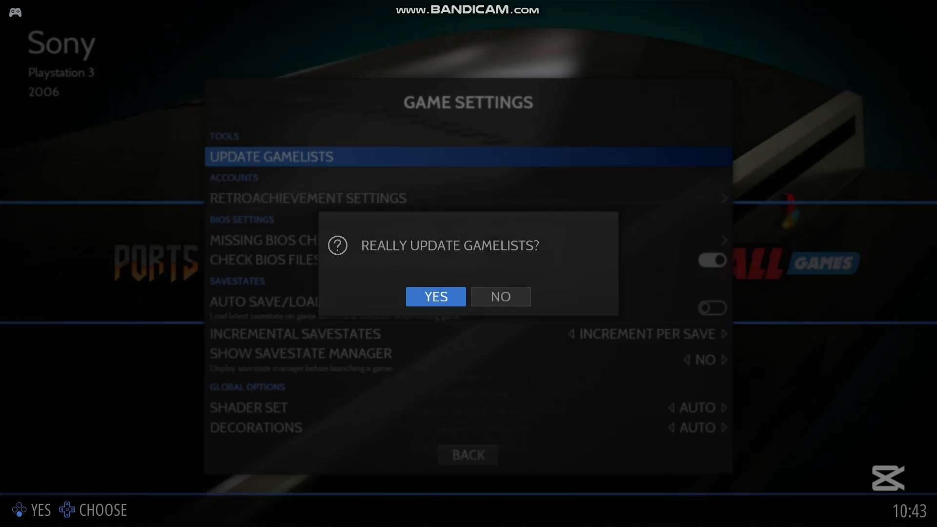
{"action": "key", "text": "Return"}
{"action": "key", "text": "Left"}
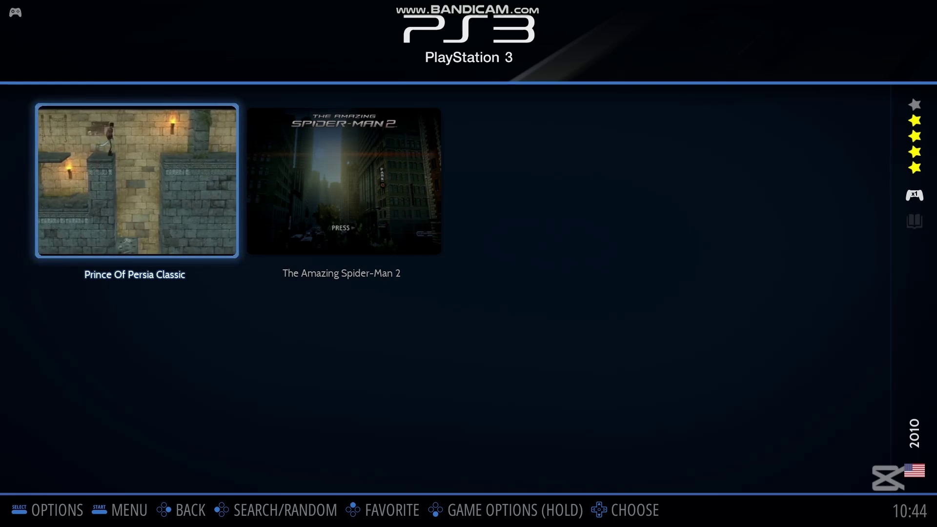
Rescrape Prince of Persia Classic and accept TheGamesDB's match with box art and 2008 release year
{"action": "key", "text": "Return"}
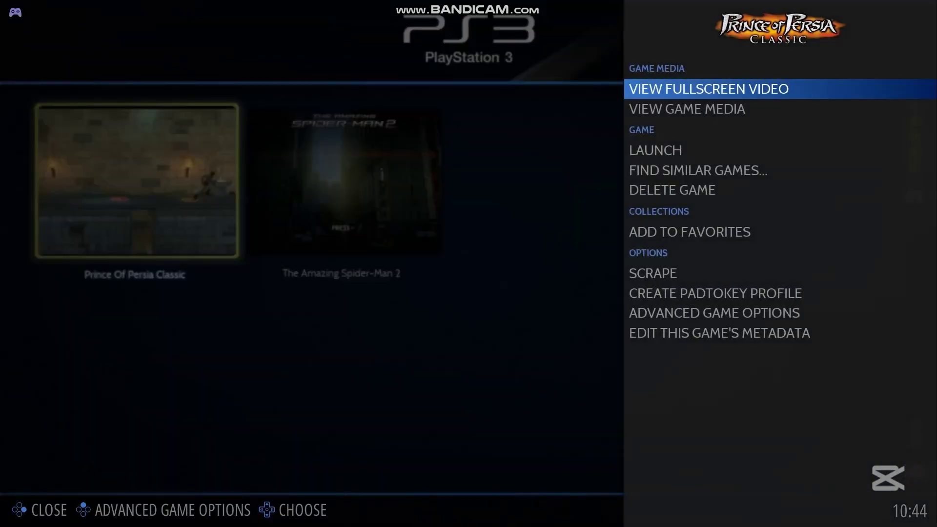
{"action": "key", "text": "Down"}
{"action": "key", "text": "Down"}
{"action": "key", "text": "Down"}
{"action": "key", "text": "Down"}
{"action": "key", "text": "Down"}
{"action": "key", "text": "Down"}
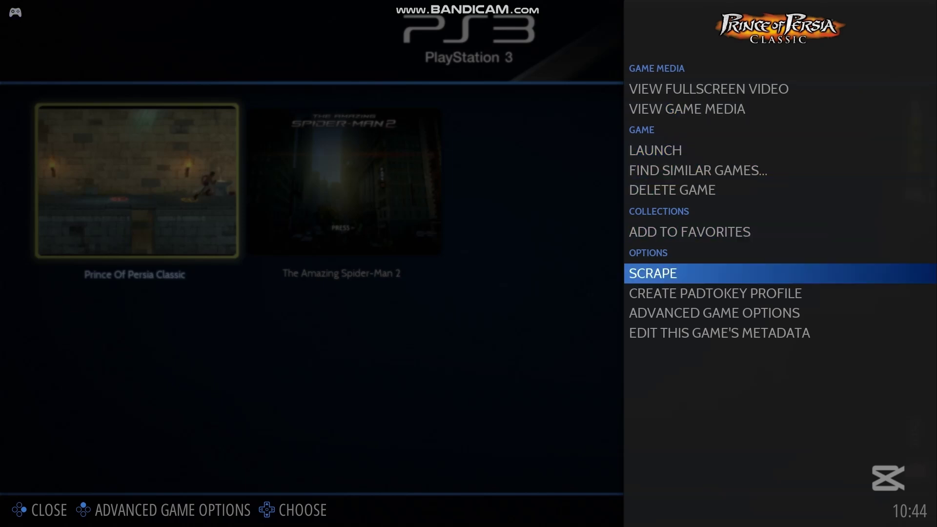
{"action": "key", "text": "Return"}
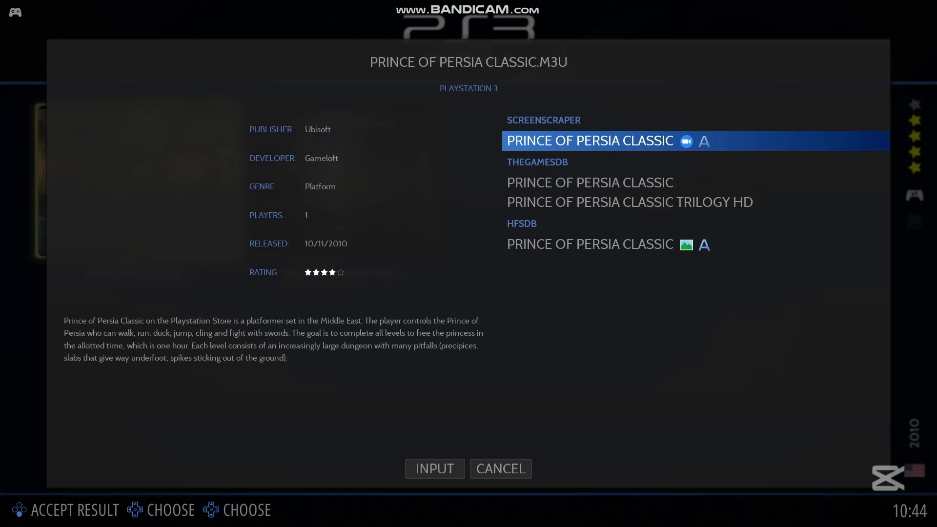
{"action": "key", "text": "Down"}
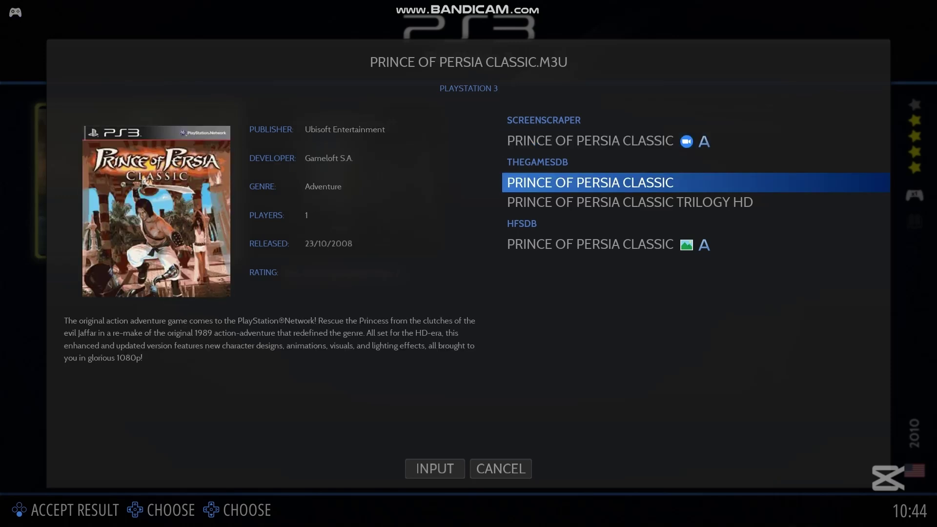
{"action": "key", "text": "Down"}
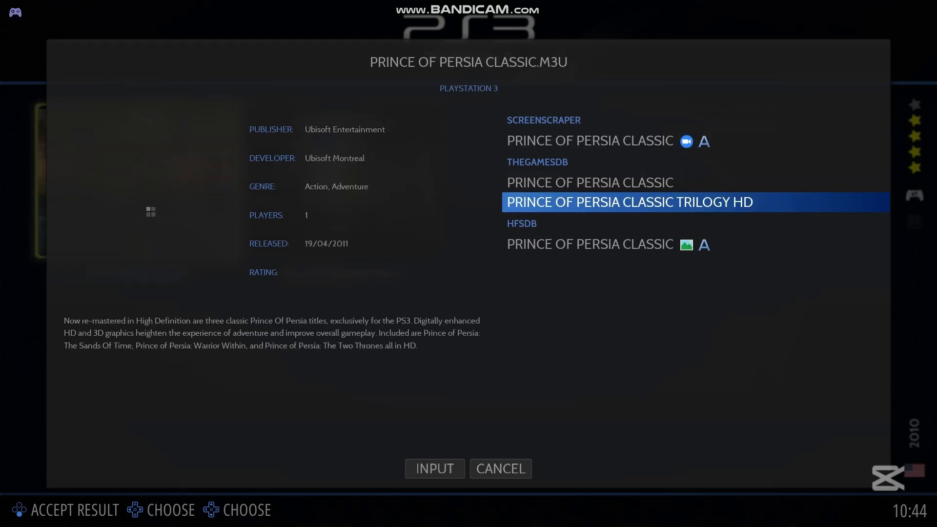
{"action": "key", "text": "Escape"}
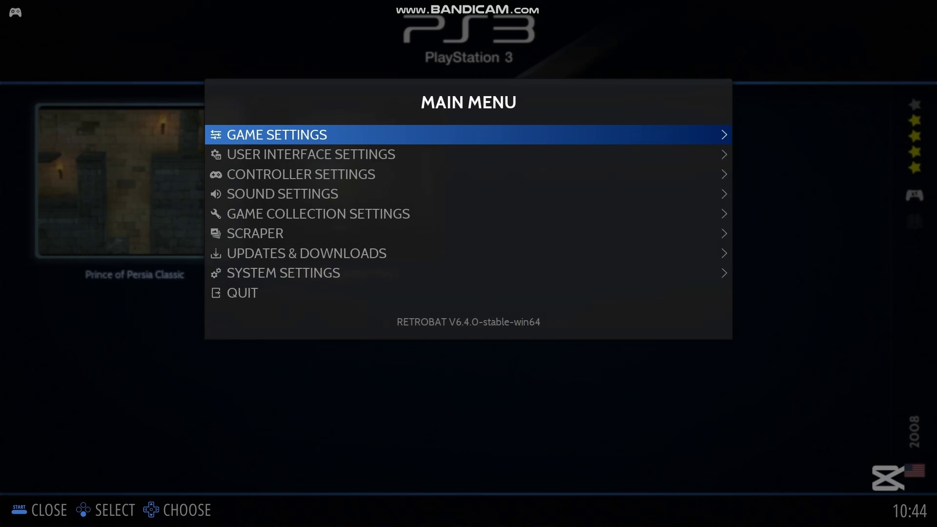
Set Theme Configuration's Gamelist View Style to GAMECAROUSEL
{"action": "key", "text": "Down"}
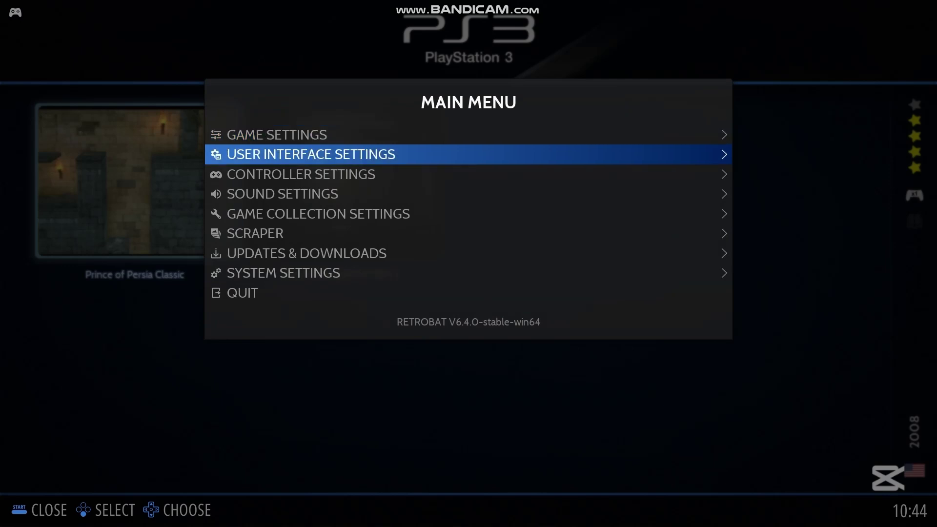
{"action": "key", "text": "Return"}
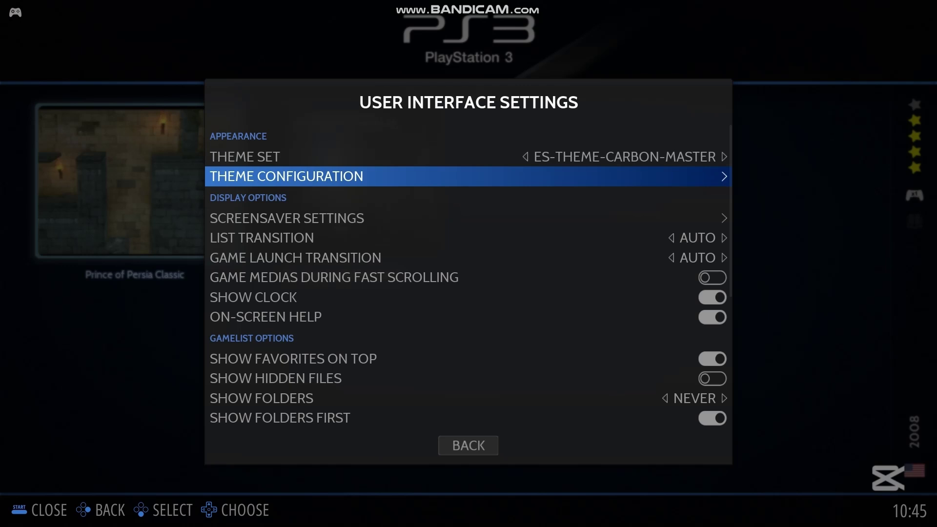
{"action": "key", "text": "Return"}
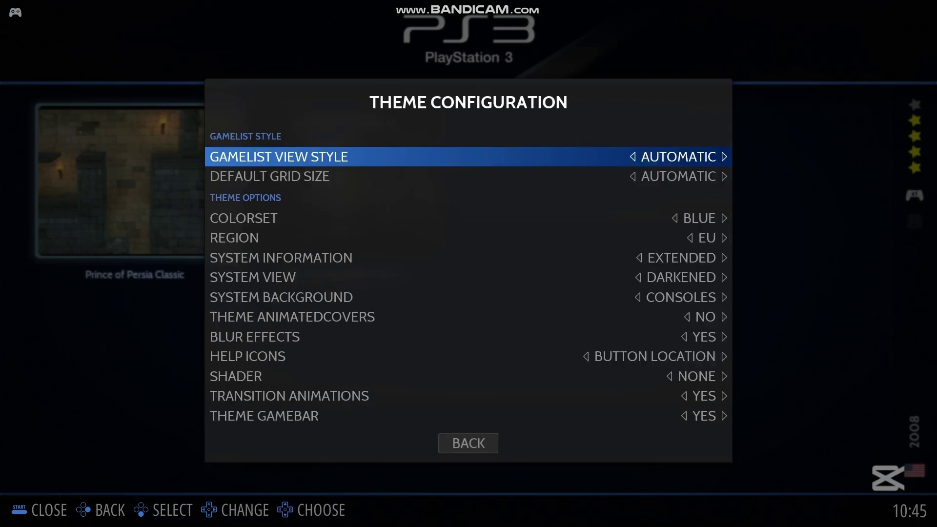
{"action": "key", "text": "Return"}
{"action": "key", "text": "Down"}
{"action": "key", "text": "Down"}
{"action": "key", "text": "Down"}
{"action": "key", "text": "Down"}
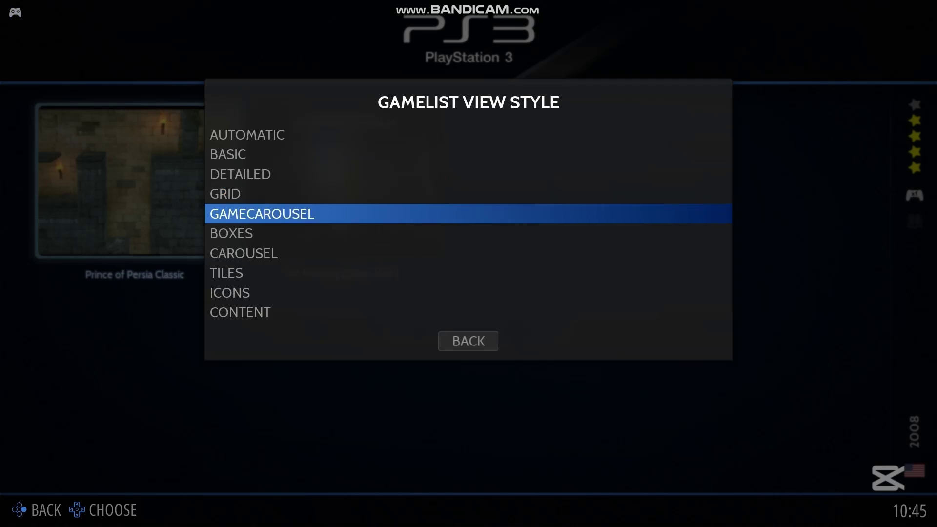
{"action": "key", "text": "Return"}
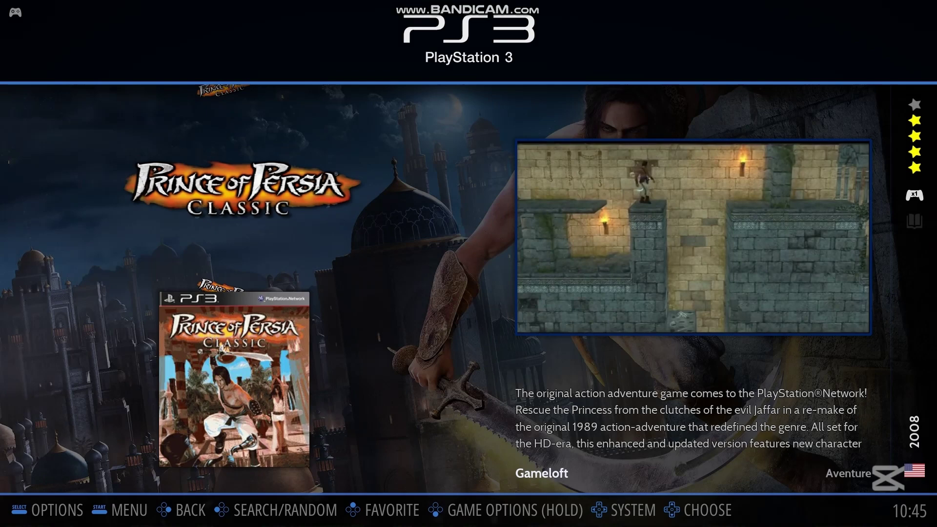
{"action": "key", "text": "Down"}
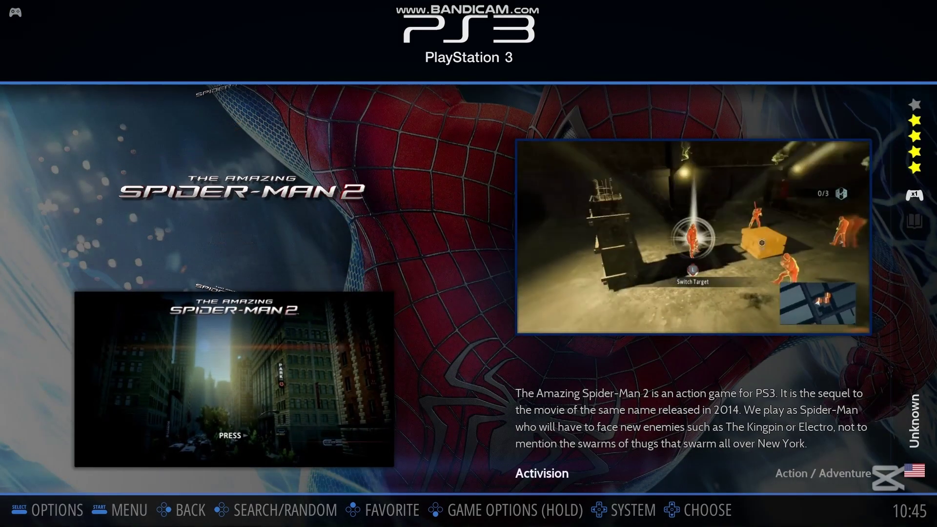
{"action": "key", "text": "Down"}
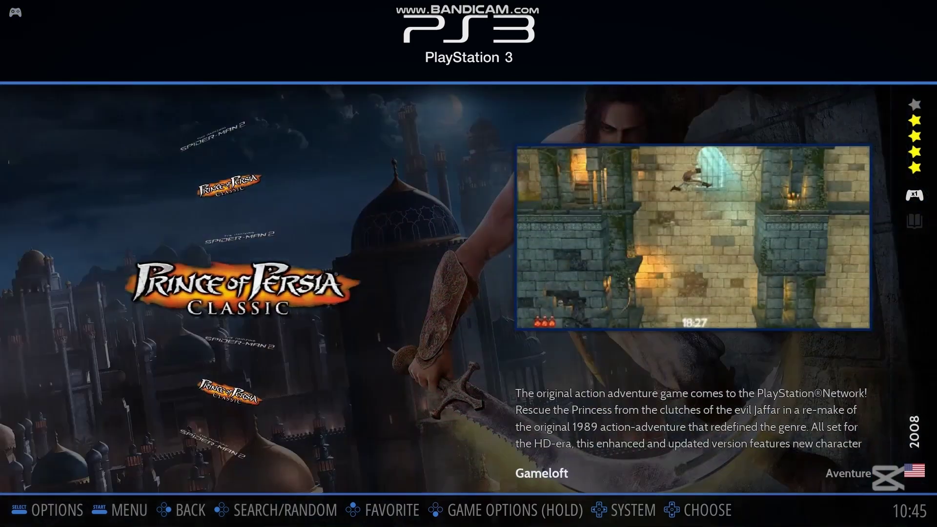